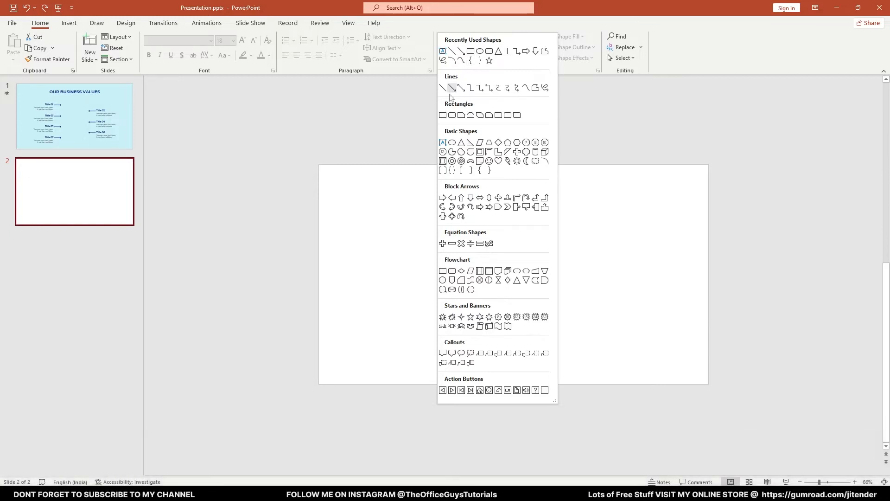
Step: Draw a square about 4.76 cm wide in the upper part of slide 2 and centre it horizontally on the slide
left_click(443, 116)
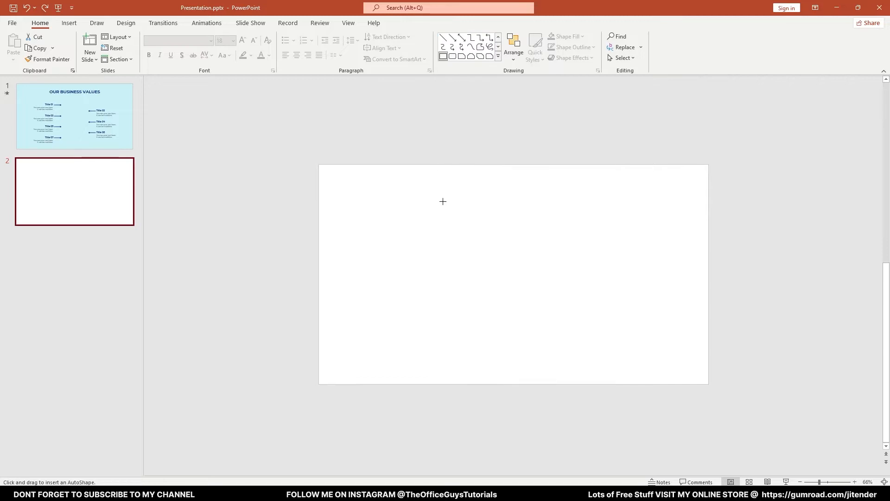
left_click_drag(433, 191, 505, 210)
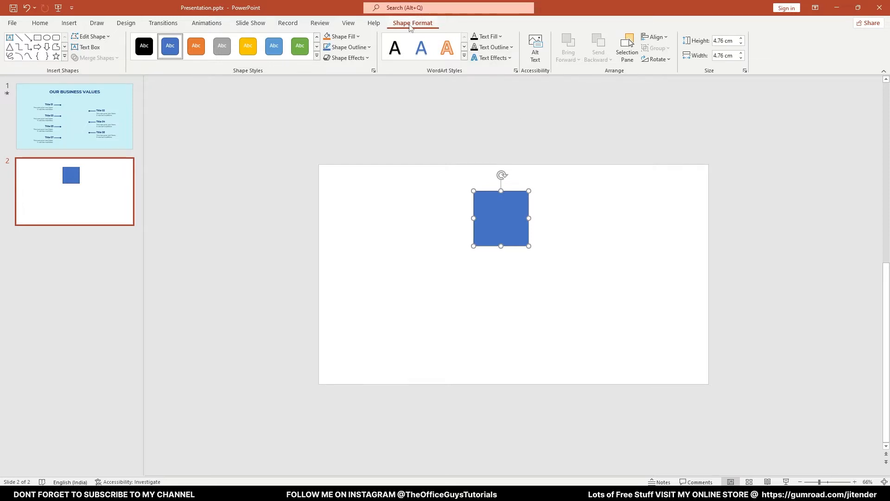
left_click(654, 37)
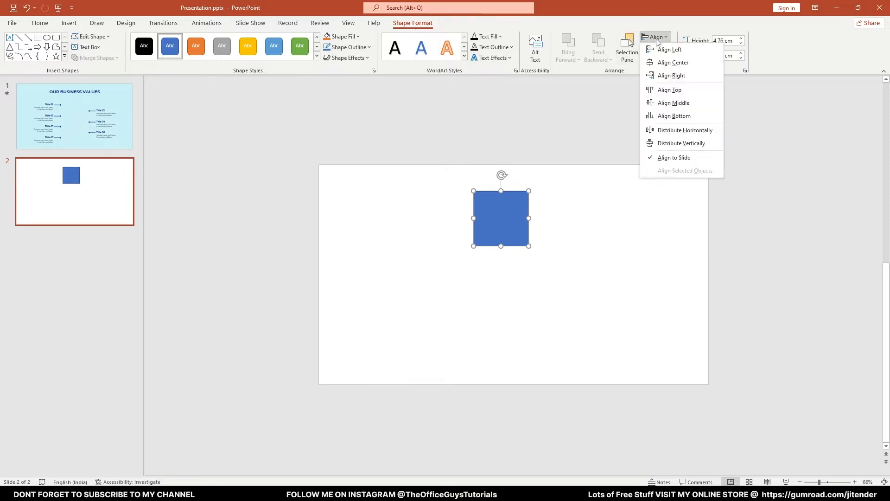
left_click(663, 65)
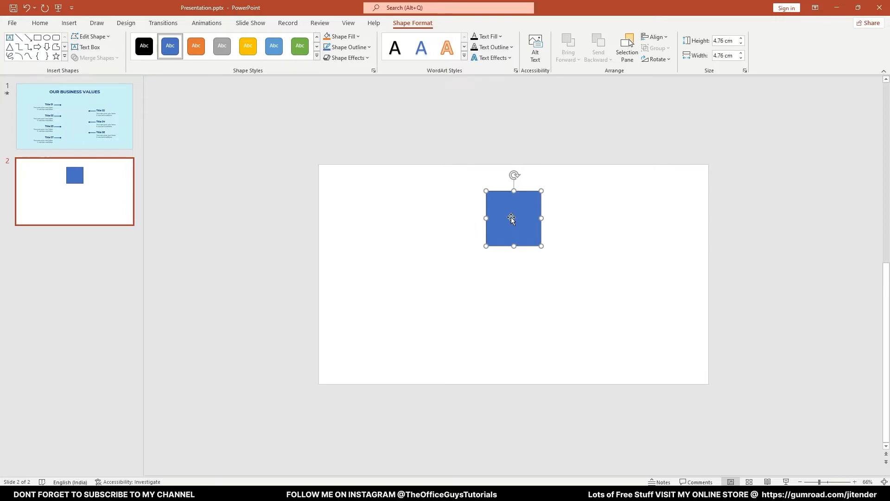
Step: Remove the outline from the blue square
left_click(358, 49)
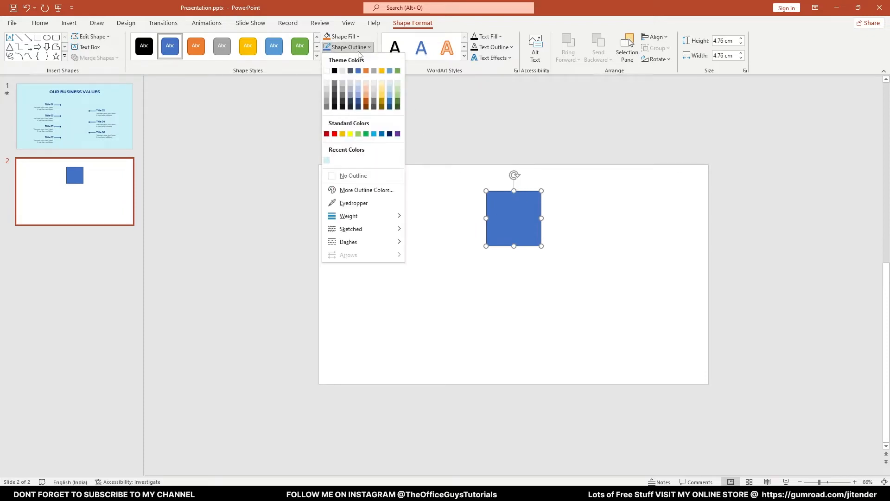
left_click(352, 176)
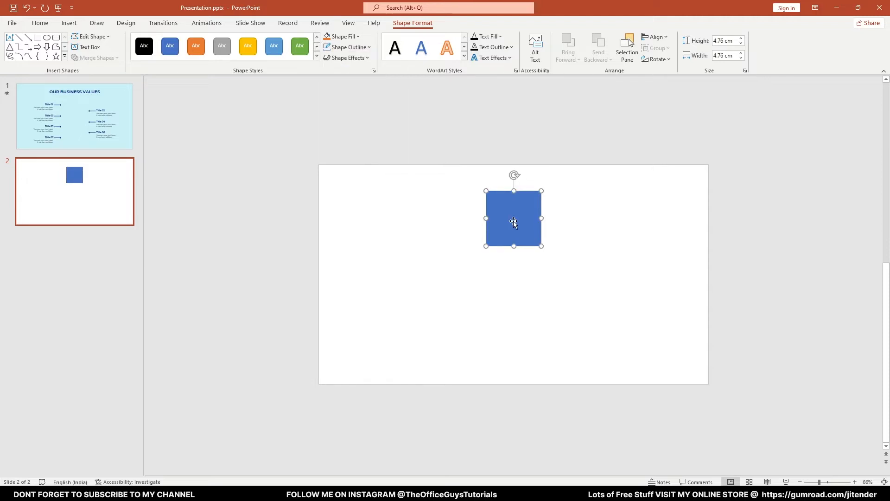
left_click(733, 264)
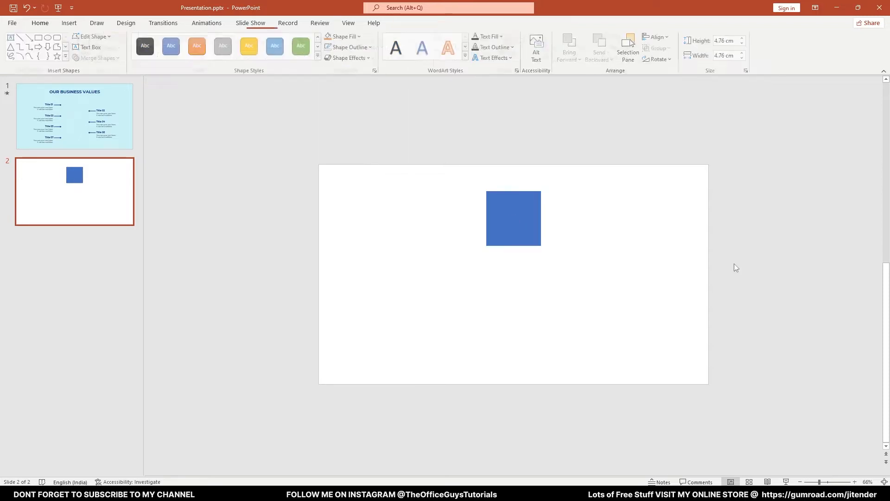
Step: Set the 3-D format depth size of the square to 10 pt
right_click(518, 225)
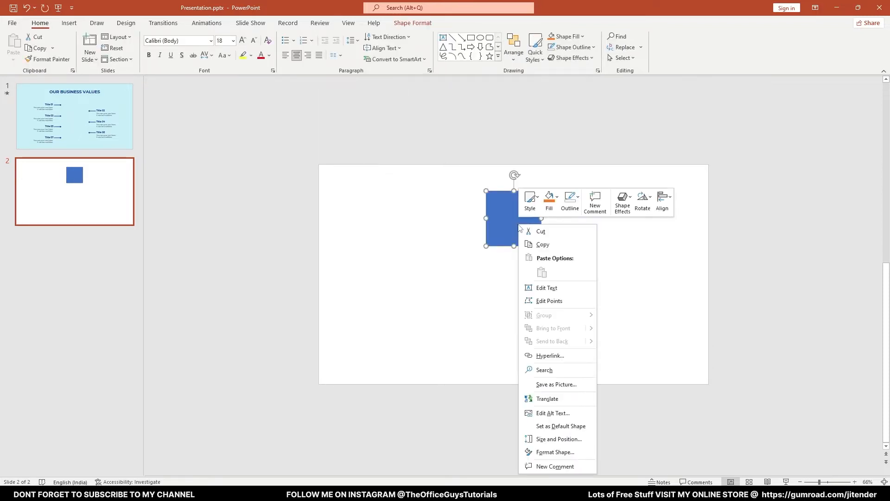
left_click(555, 452)
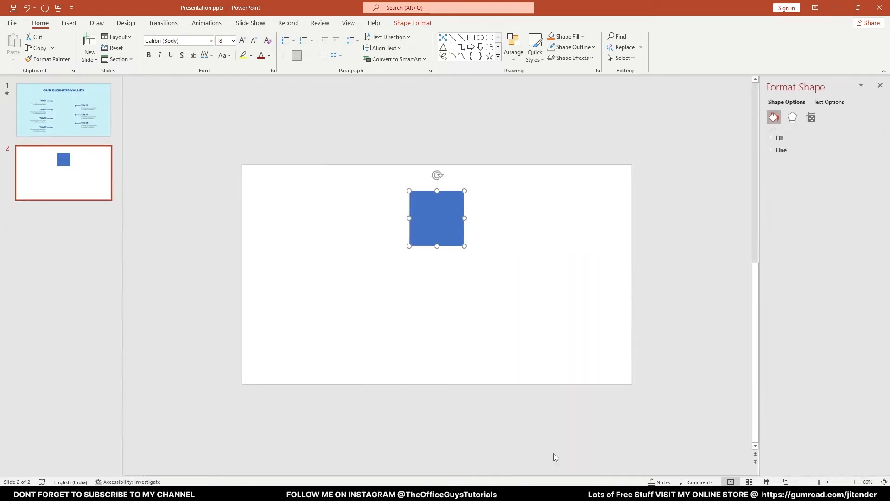
left_click(791, 118)
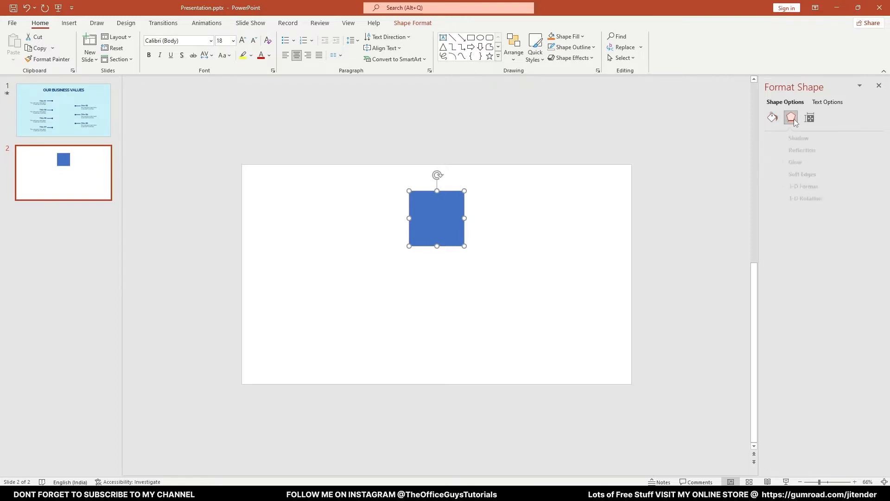
left_click(790, 187)
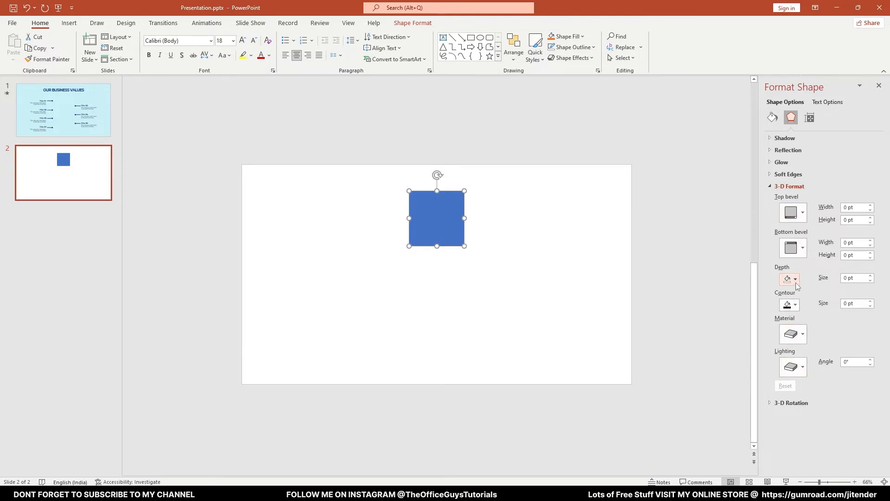
left_click(853, 277)
type("1")
key("BackSpace")
type("10")
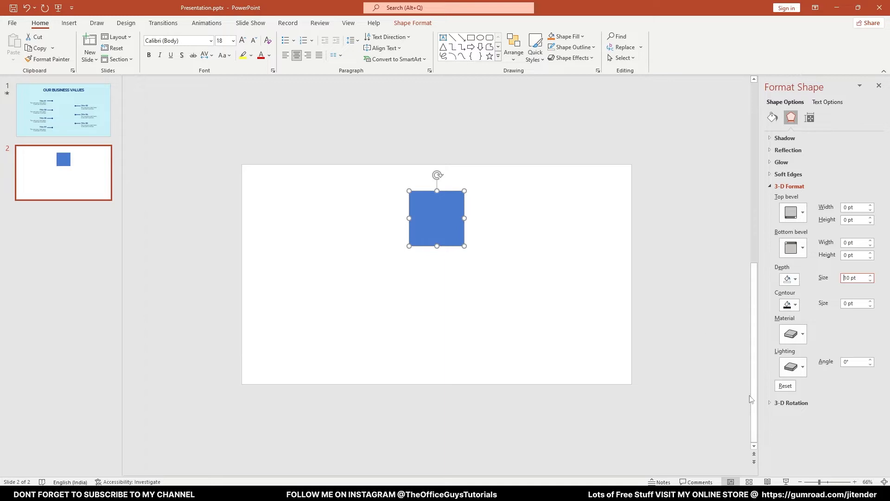
Step: Apply the parallel 3-D rotation preset with X 314.7°, Y 324.6° and Z 60.2° to the square
left_click(787, 402)
scroll(791, 408, "down", 2)
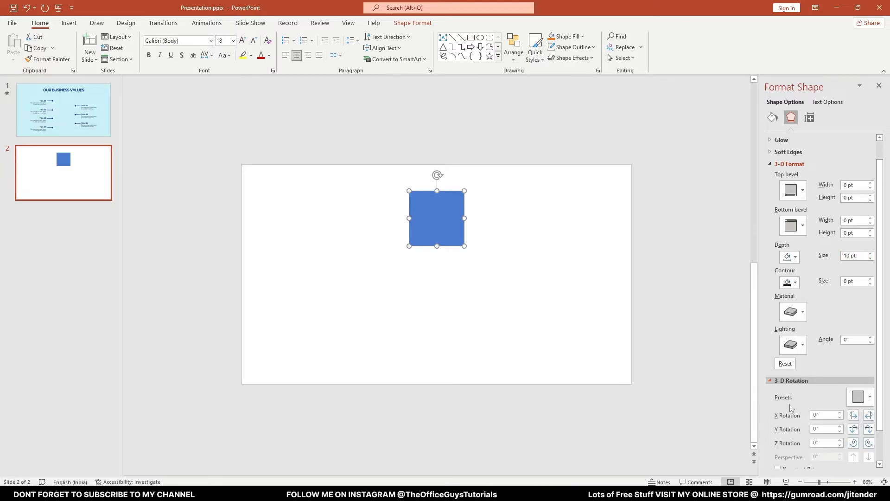
left_click(859, 375)
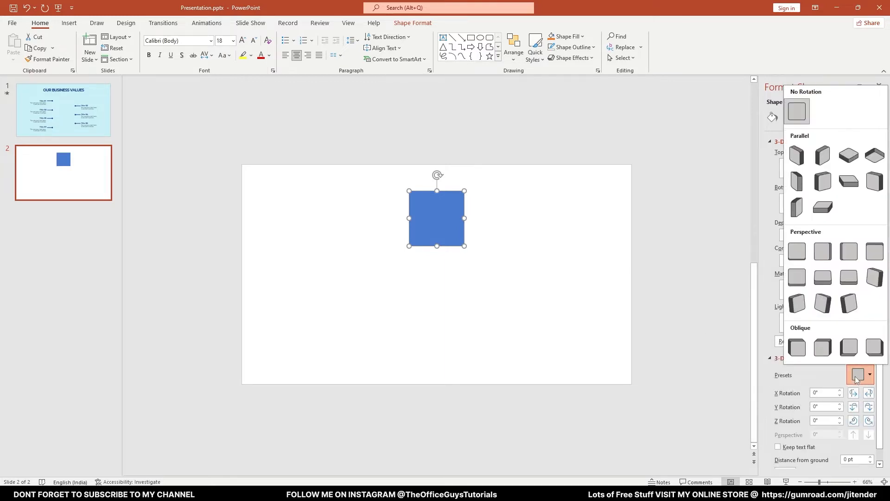
left_click(851, 159)
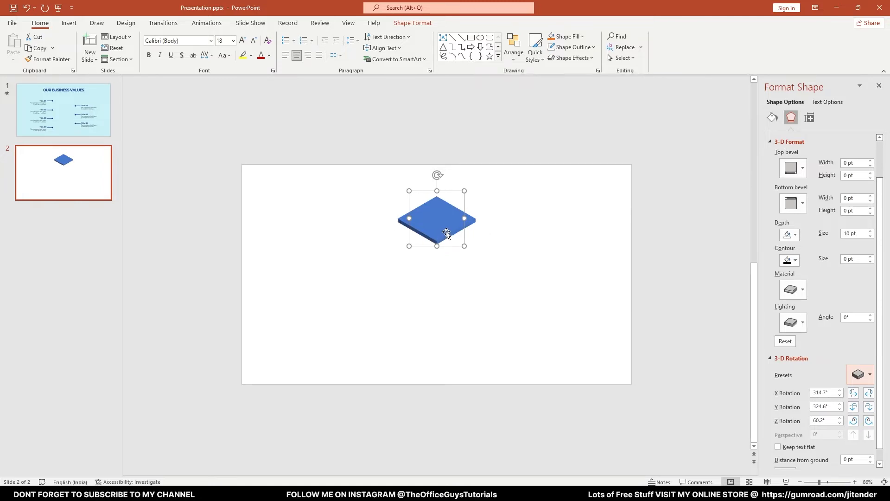
Step: On slide 1, move the lightest tile from the stack below onto the slide, round its corners more, and return to slide 2
left_click(64, 111)
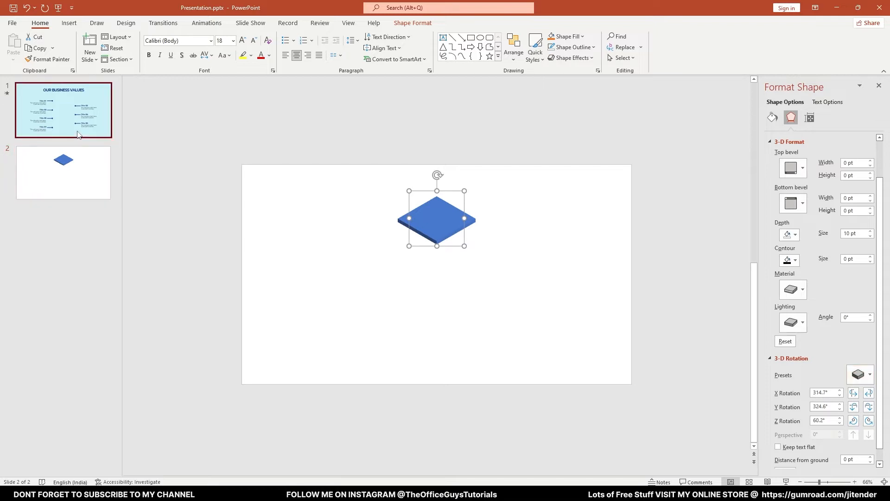
left_click_drag(445, 419, 420, 288)
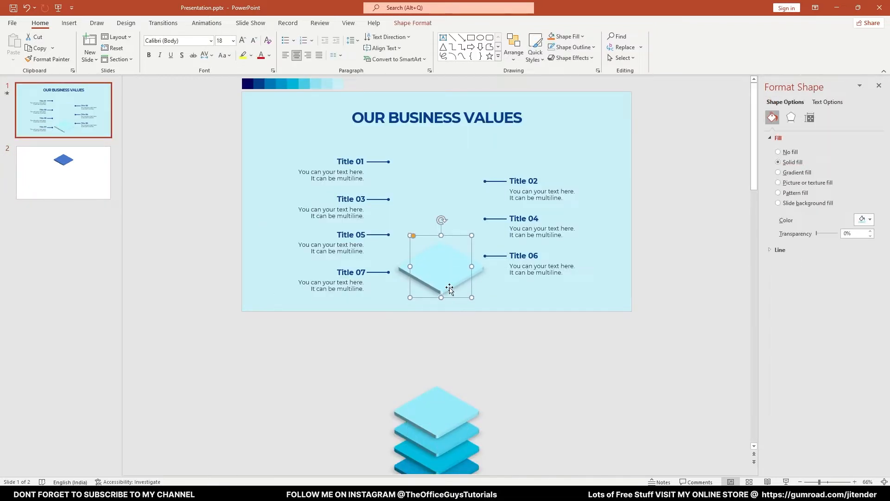
left_click(419, 237)
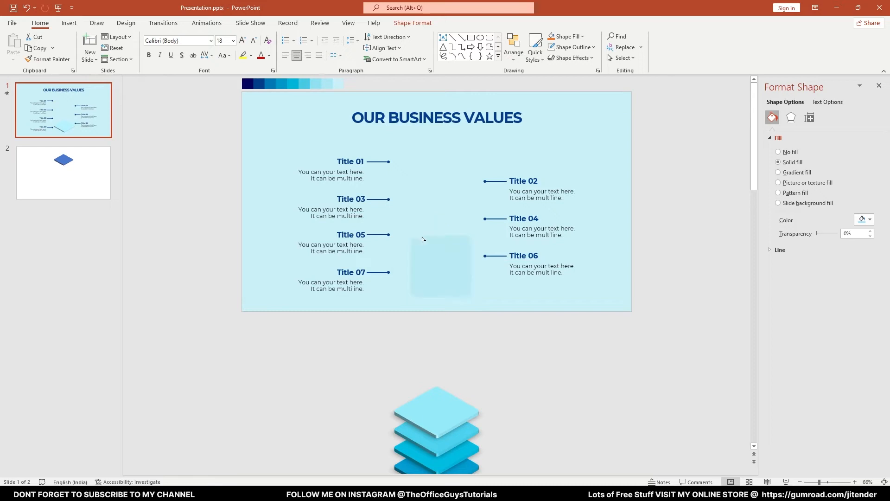
left_click(492, 326)
left_click(56, 188)
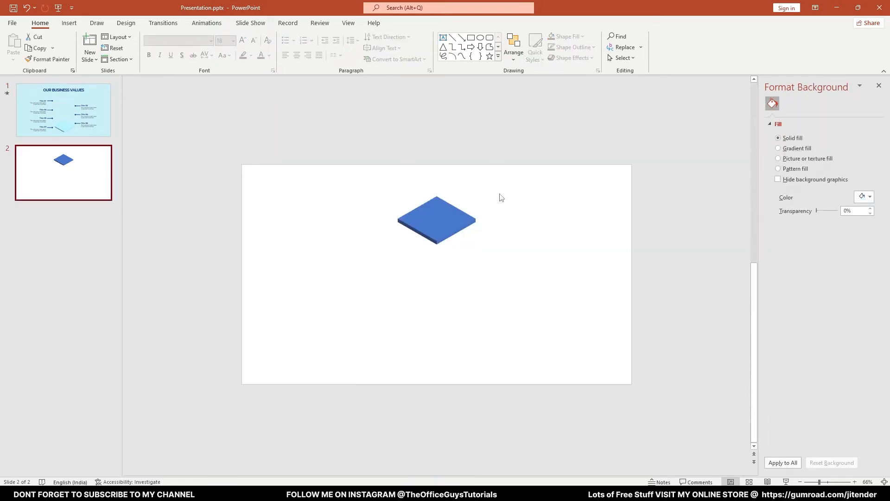
Step: Change the blue tile's shape to a rounded rectangle and slightly reduce its corner rounding
left_click(443, 219)
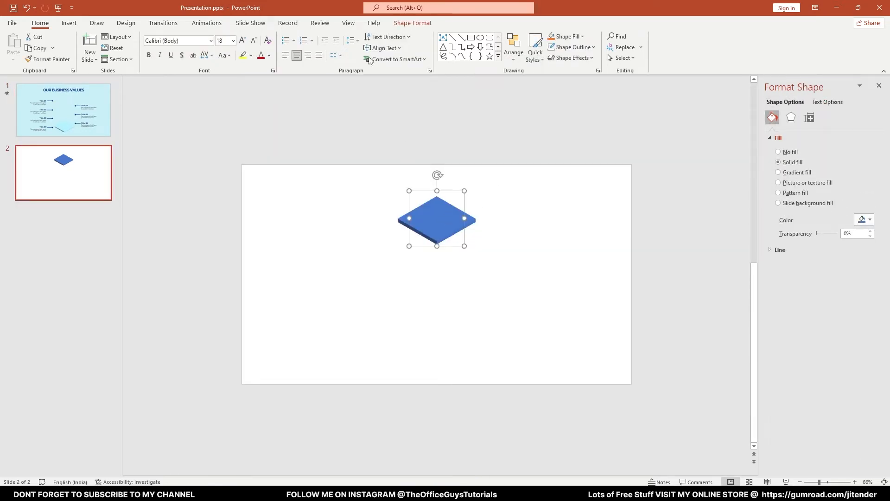
left_click(413, 23)
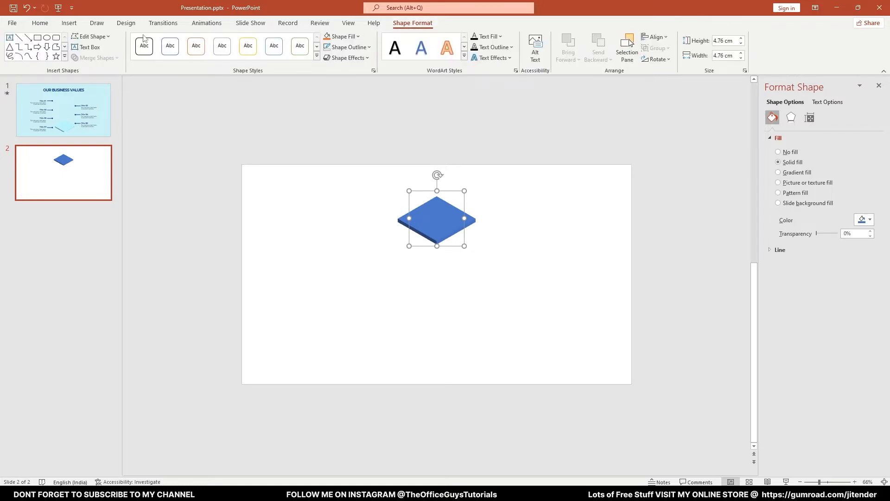
left_click(90, 36)
mouse_move(143, 48)
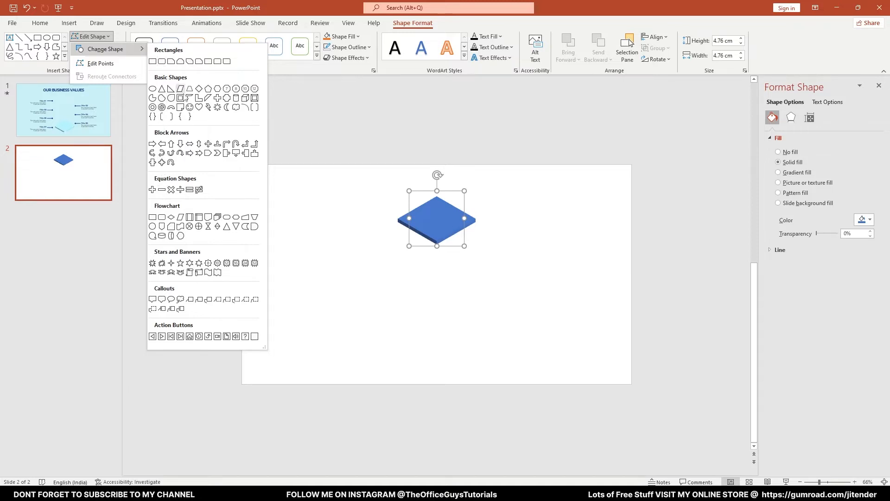
left_click(162, 62)
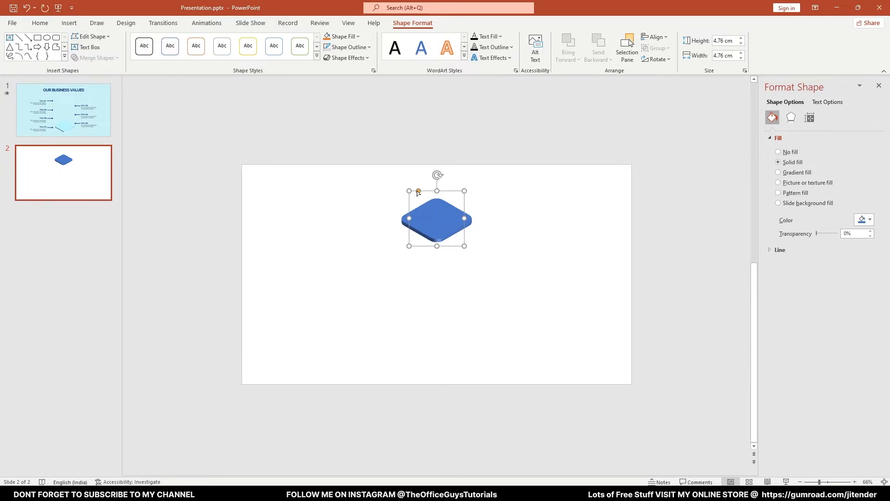
mouse_move(417, 191)
left_mouse_down()
mouse_move(452, 193)
mouse_move(416, 197)
left_mouse_up()
left_click(384, 211)
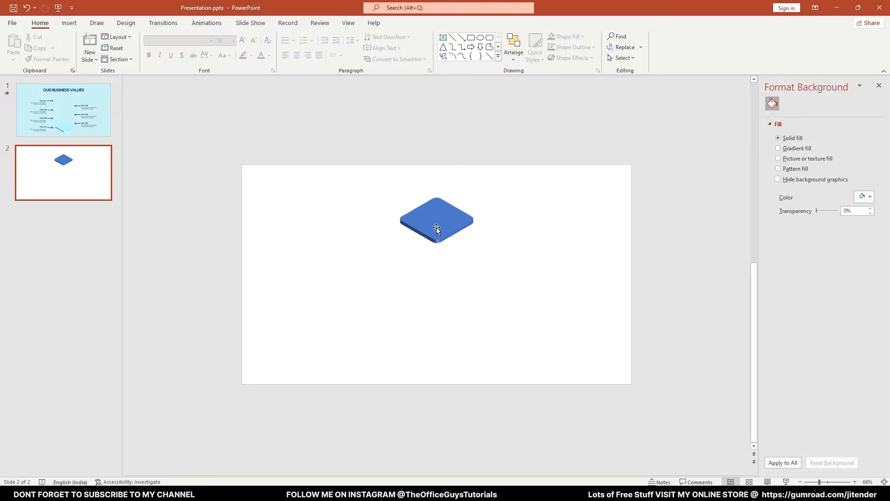
mouse_move(436, 227)
left_mouse_down()
mouse_move(437, 206)
mouse_move(437, 215)
left_mouse_up()
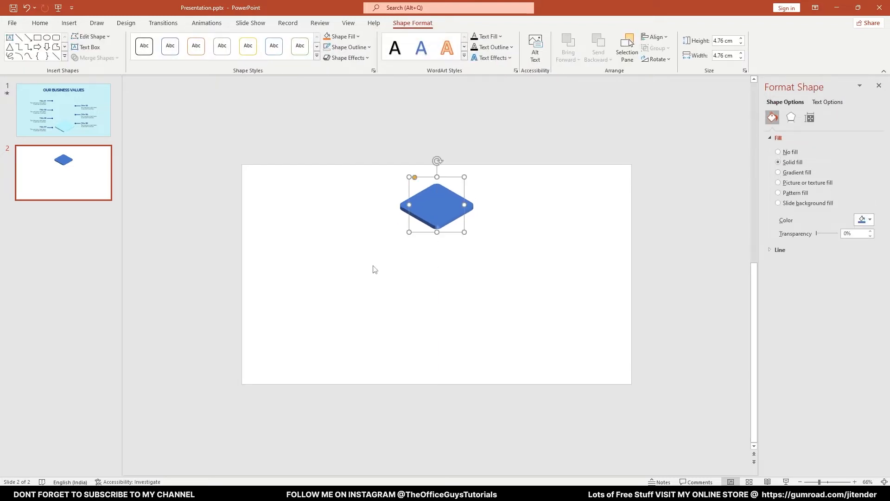
left_click(371, 268)
left_click(50, 129)
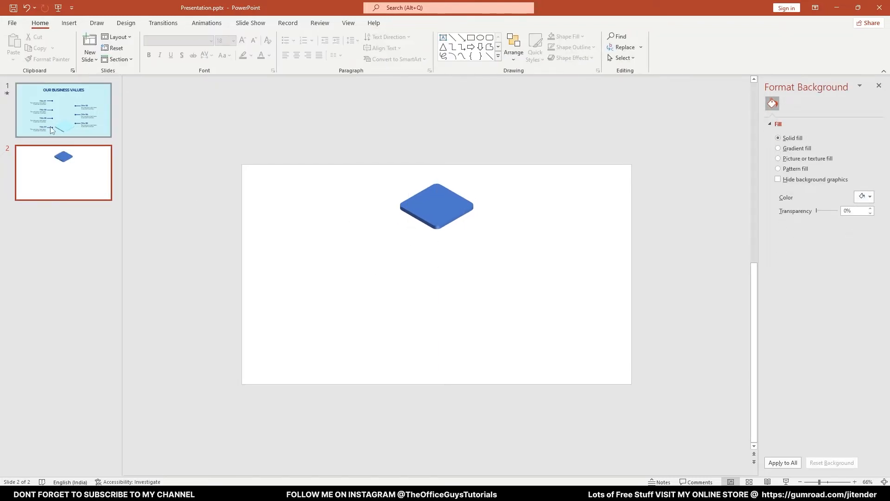
key("ctrl+z")
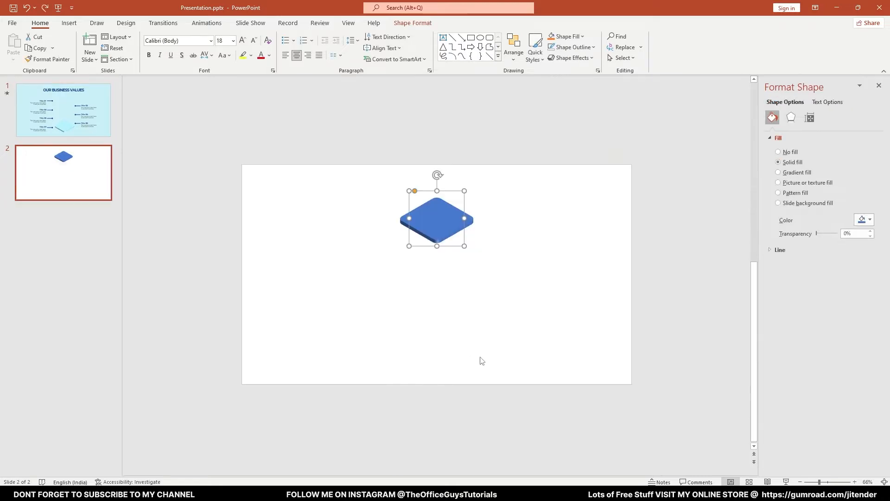
Step: Copy the blue colour palette picture from above slide 1 and paste it above slide 2
left_click(67, 132)
scroll(355, 360, "down", 2)
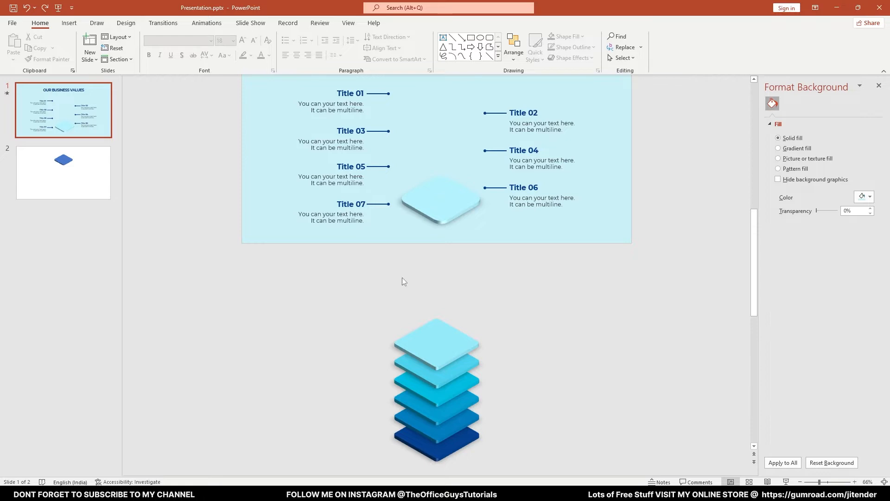
scroll(401, 281, "up", 2)
left_click(294, 84)
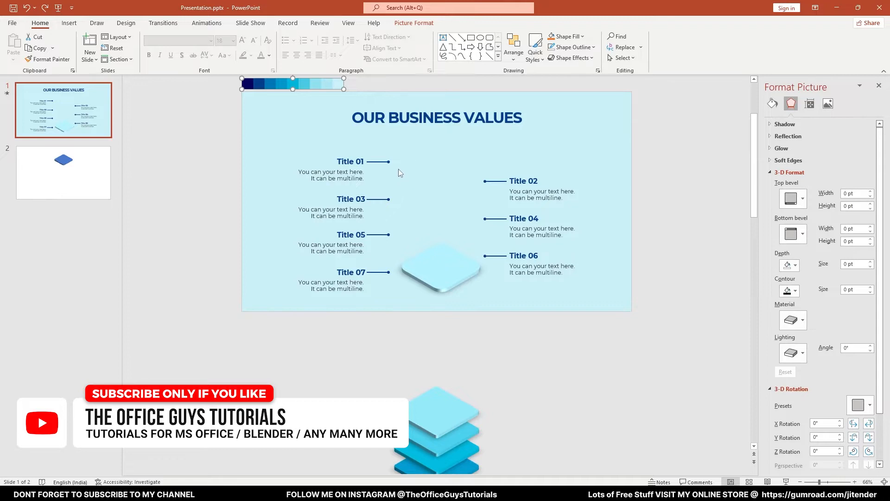
left_click(79, 175)
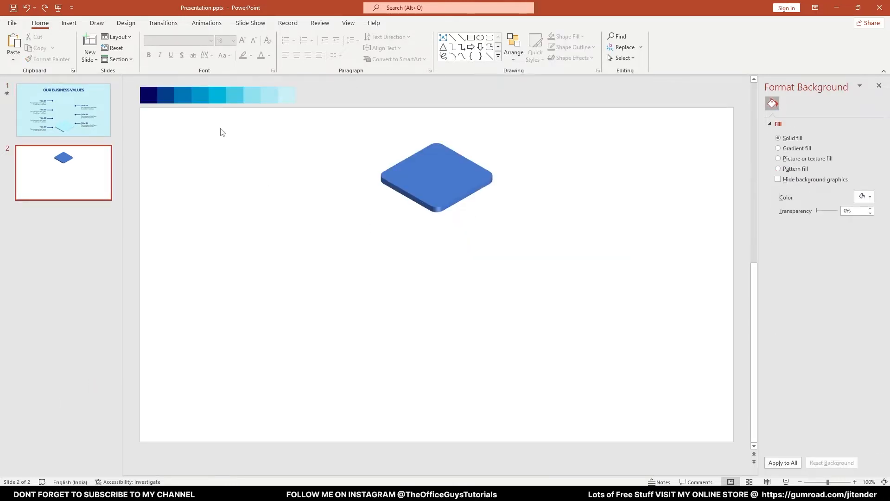
Step: Fill the tile with the palette's darkest navy using the Eyedropper and move it straight down to the slide's lower centre
left_click(411, 166)
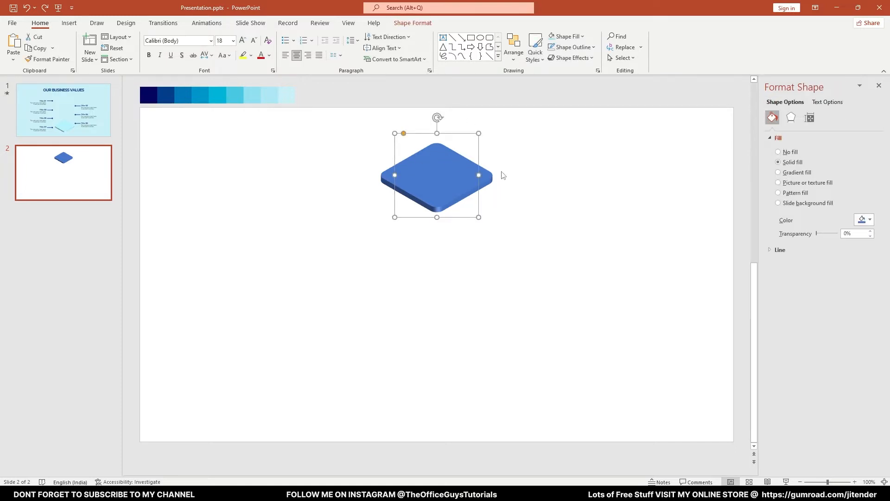
left_click(576, 40)
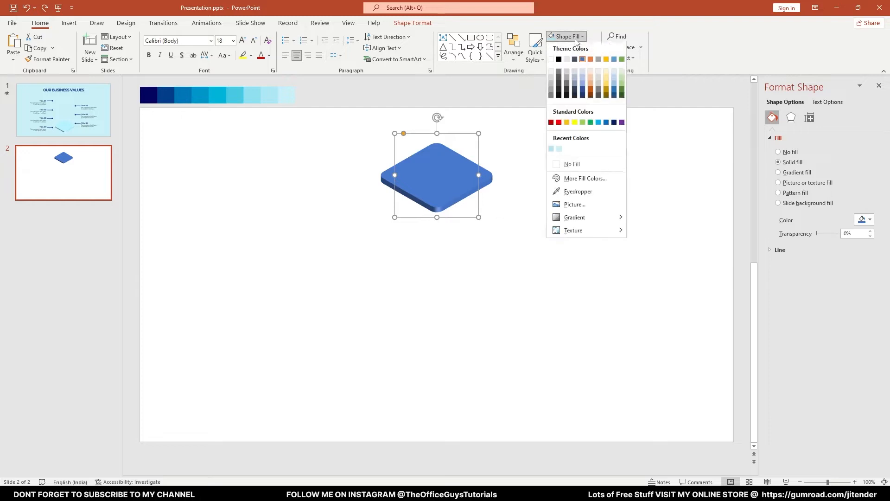
left_click(578, 193)
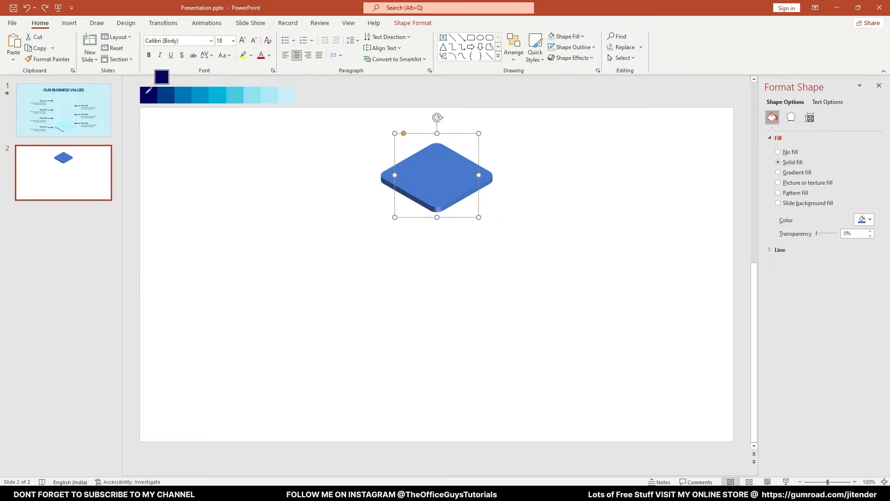
left_click(148, 91)
left_click(289, 219)
left_click(435, 191)
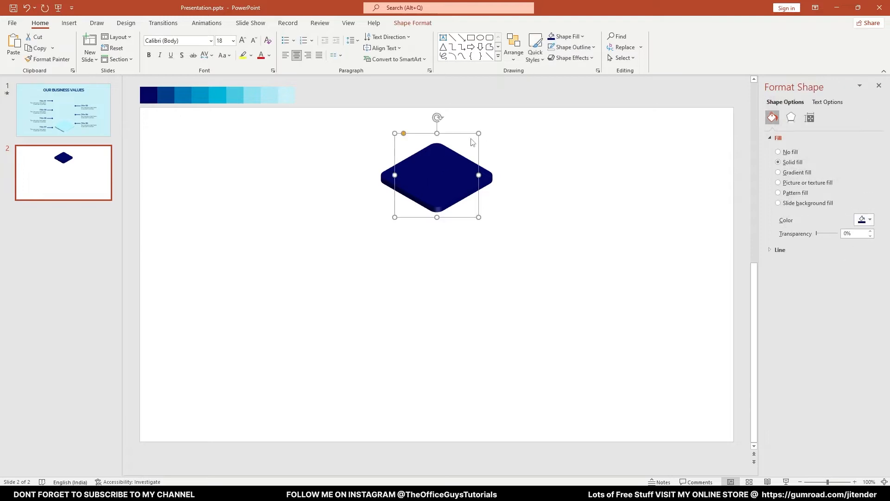
left_click_drag(447, 167, 442, 355)
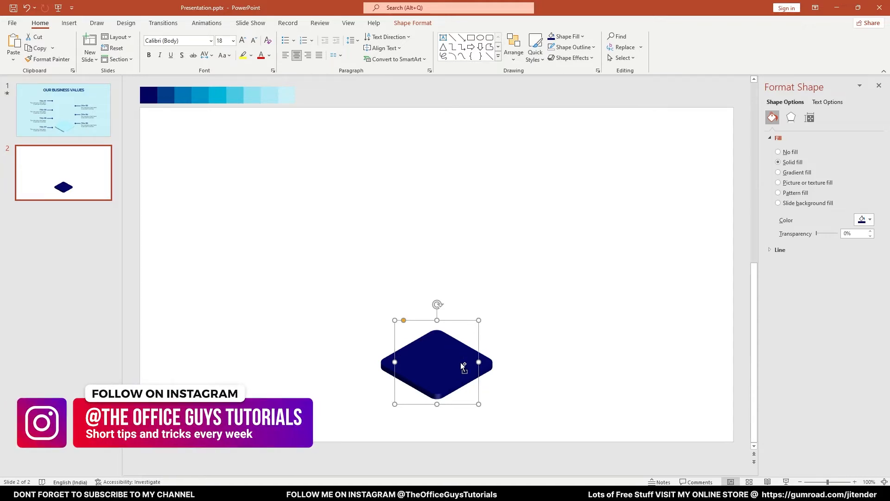
Step: Duplicate the navy tile straight upward at equal spacing to build a stack of seven tiles
left_click_drag(454, 380, 449, 349)
key("ctrl+d")
key("ctrl+d")
key("ctrl+d")
key("ctrl+d")
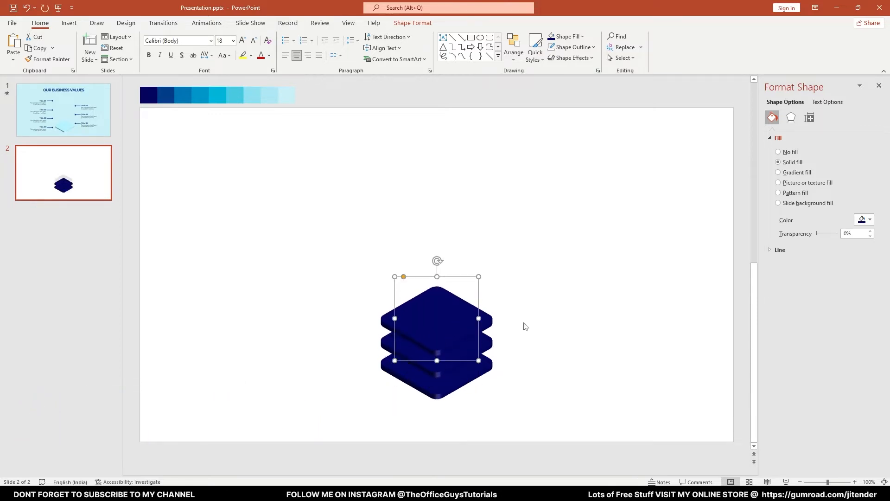
key("ctrl+d")
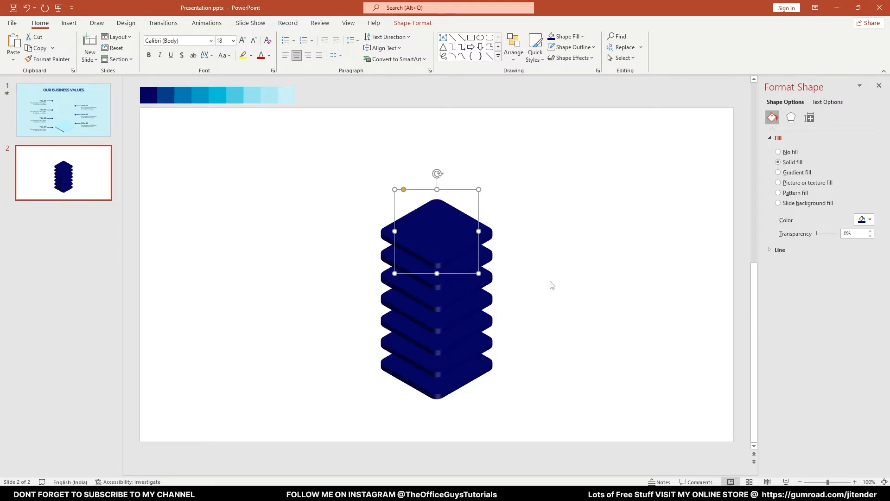
left_click(567, 285)
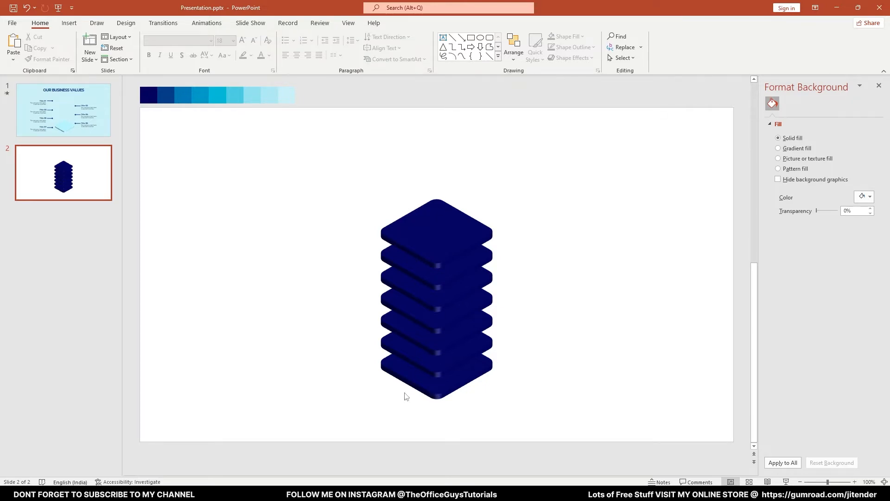
Step: Raise the top tile slightly and distribute all seven tiles vertically
left_click_drag(431, 238, 438, 224)
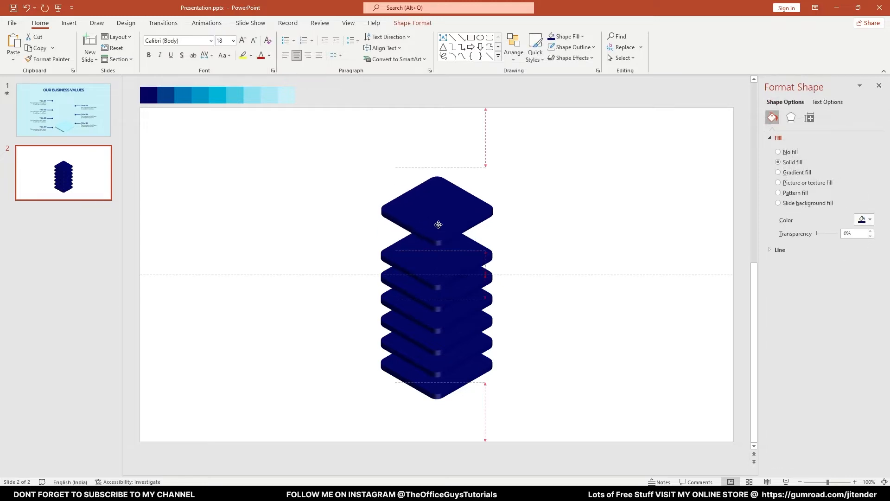
left_click_drag(316, 129, 532, 431)
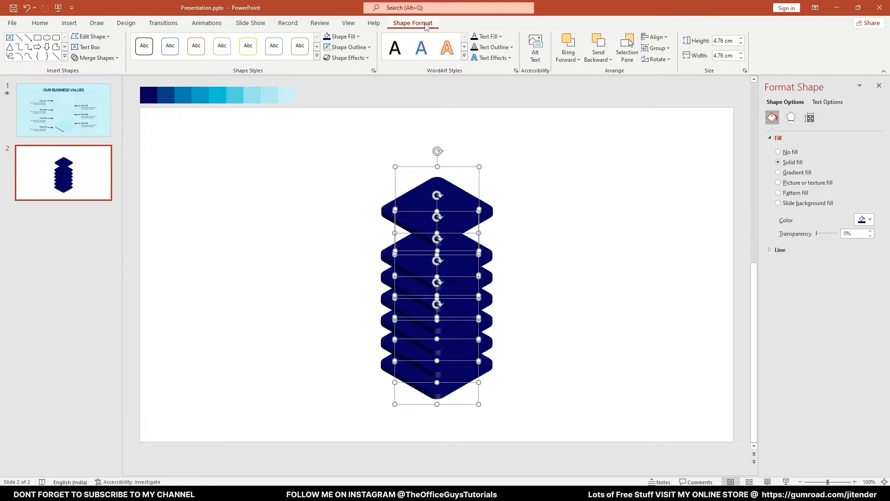
left_click(665, 38)
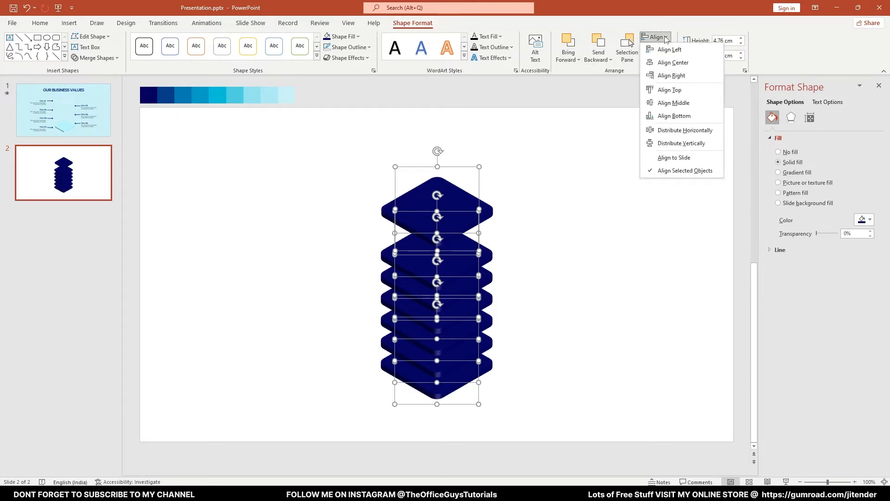
left_click(674, 143)
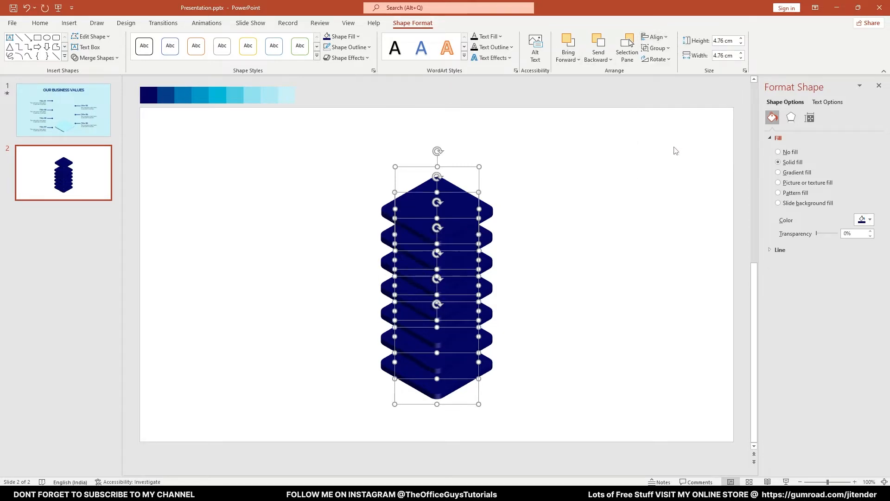
left_click(614, 247)
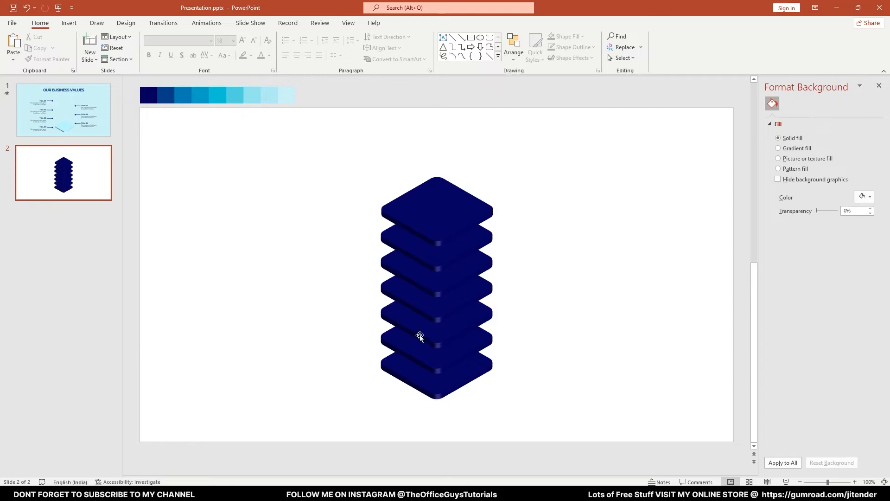
Step: Fill the second and third tiles from the bottom with the palette's second and third blues using the Eyedropper
left_click(422, 362)
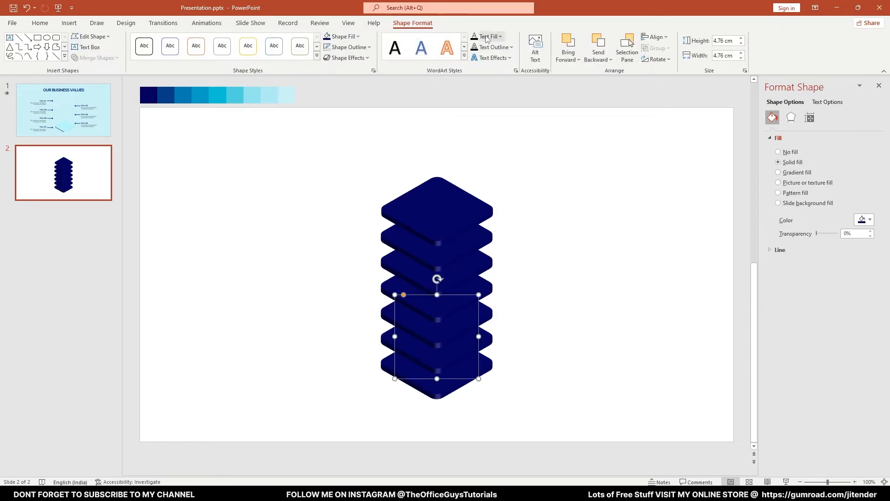
left_click(356, 37)
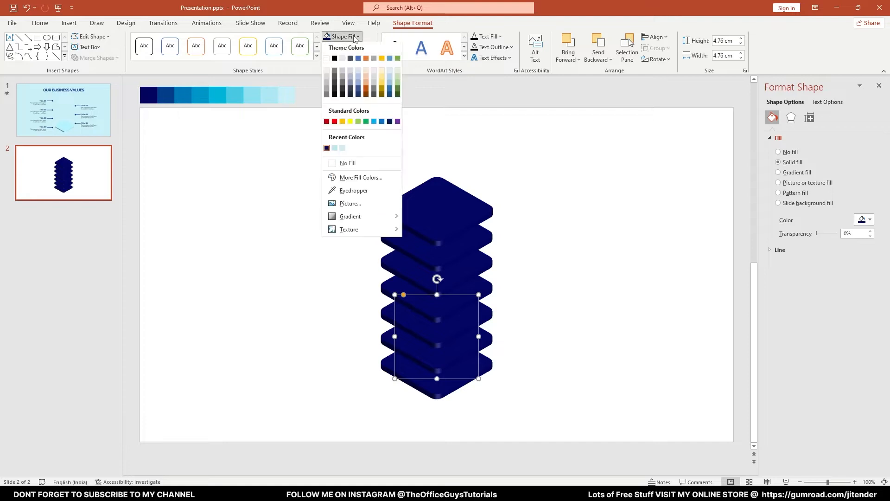
left_click(352, 190)
left_click(168, 95)
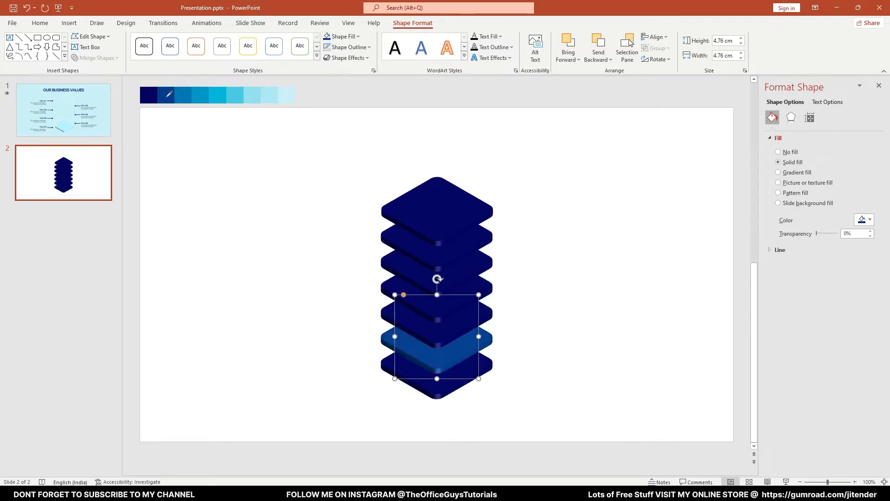
left_click(392, 319)
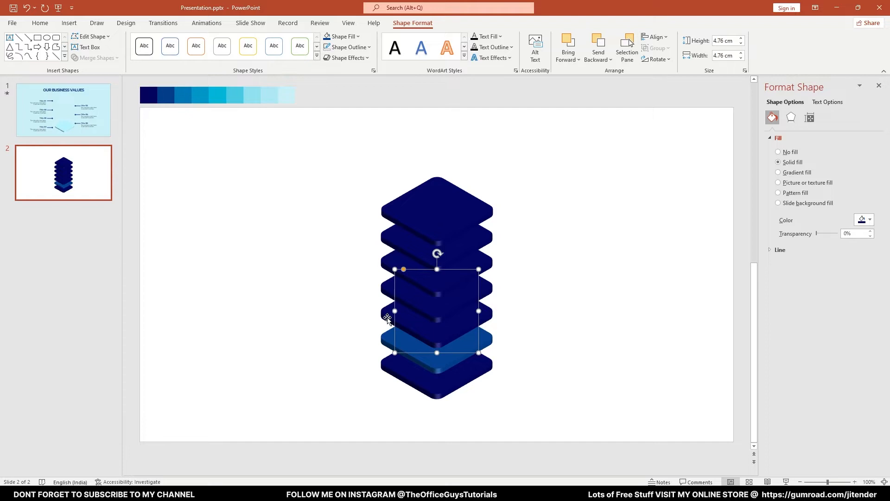
left_click(345, 48)
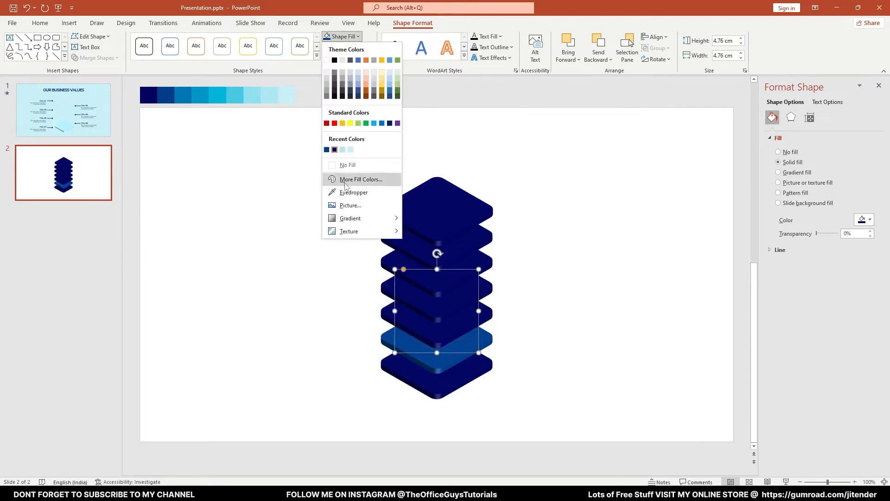
left_click(351, 194)
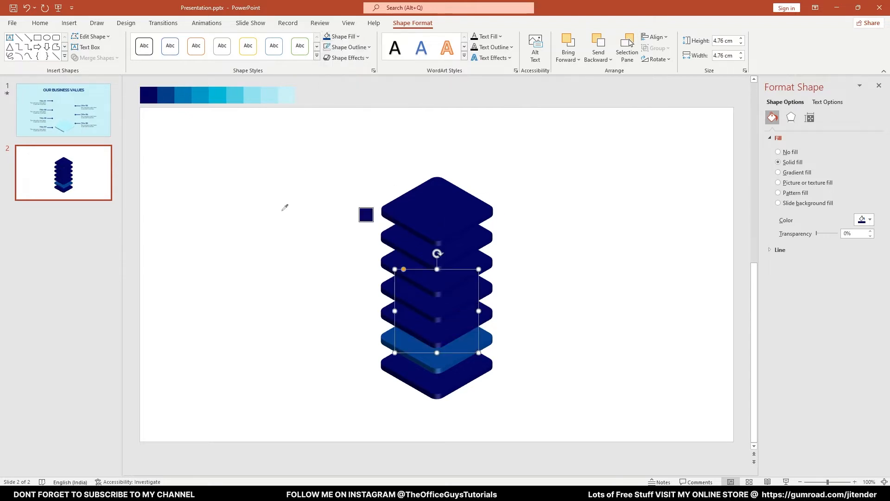
left_click(184, 94)
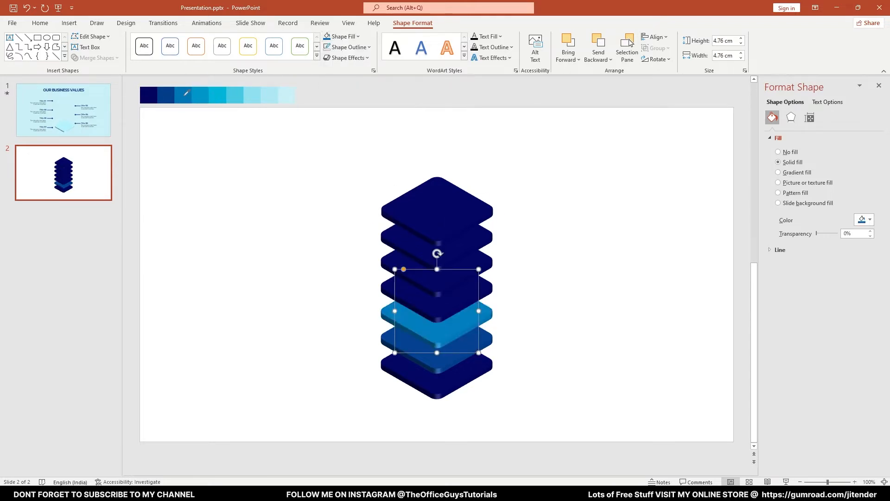
Step: Fill the fourth and fifth tiles from the bottom with the palette's fourth and fifth blues using the Eyedropper
left_click(387, 289)
left_click(347, 37)
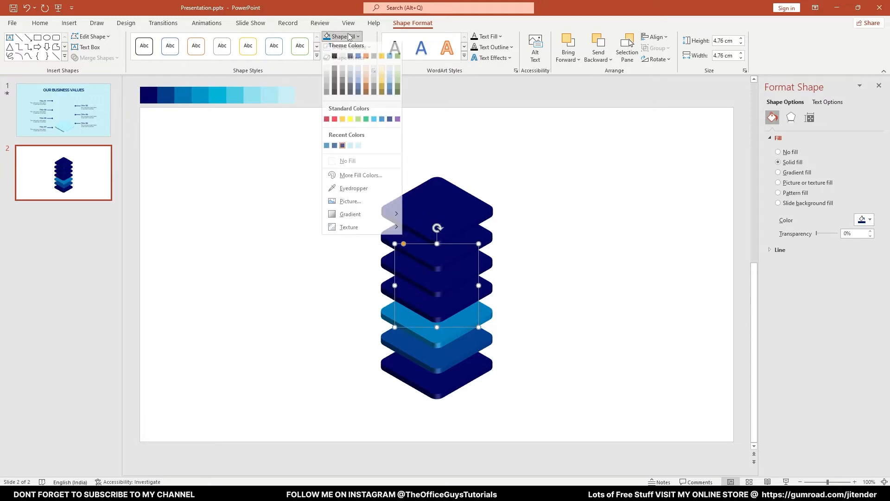
left_click(344, 190)
left_click(205, 98)
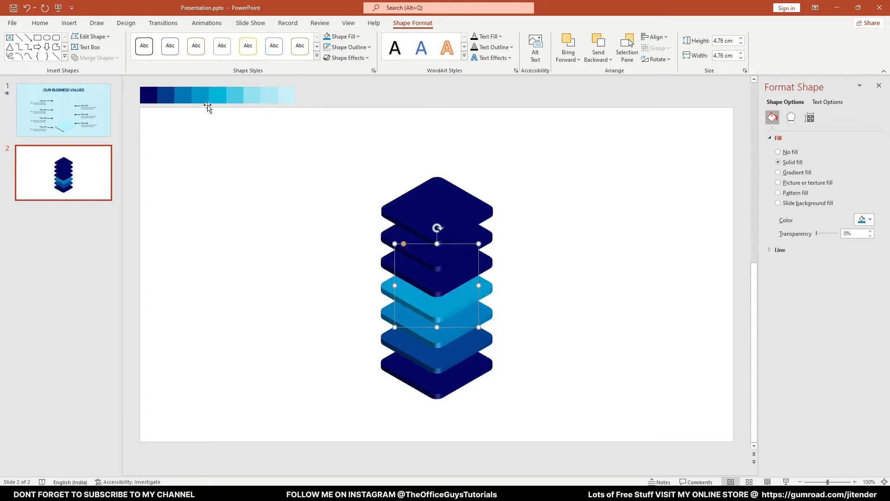
left_click(385, 267)
left_click(347, 37)
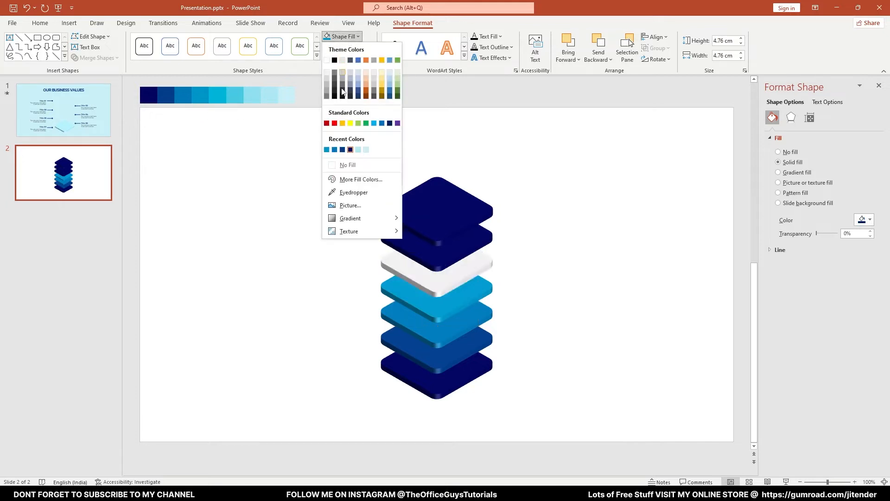
left_click(344, 191)
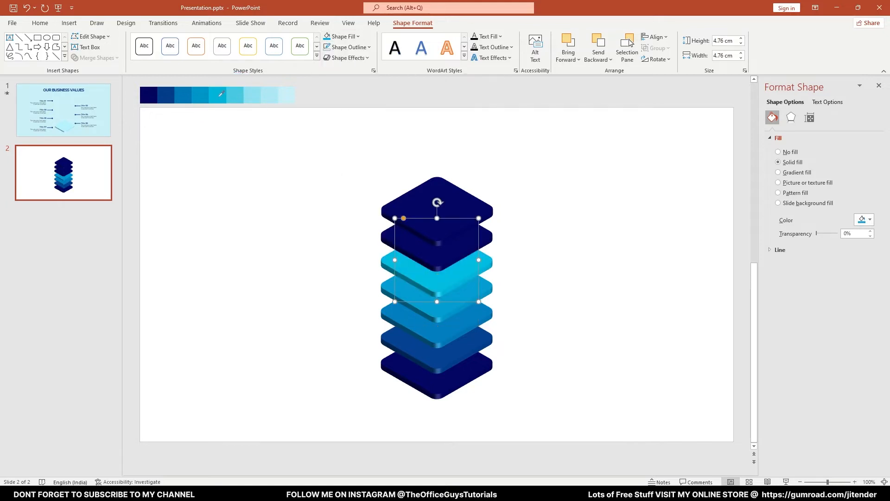
left_click(220, 95)
Step: Fill the sixth tile from the bottom with the palette's sixth colour and the top tile with its seventh, light turquoise, using the Eyedropper
left_click(384, 238)
left_click(347, 37)
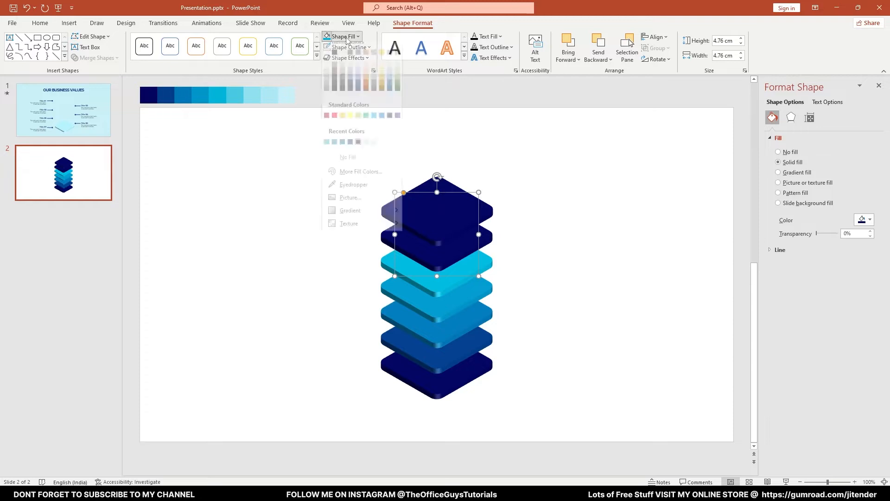
left_click(344, 190)
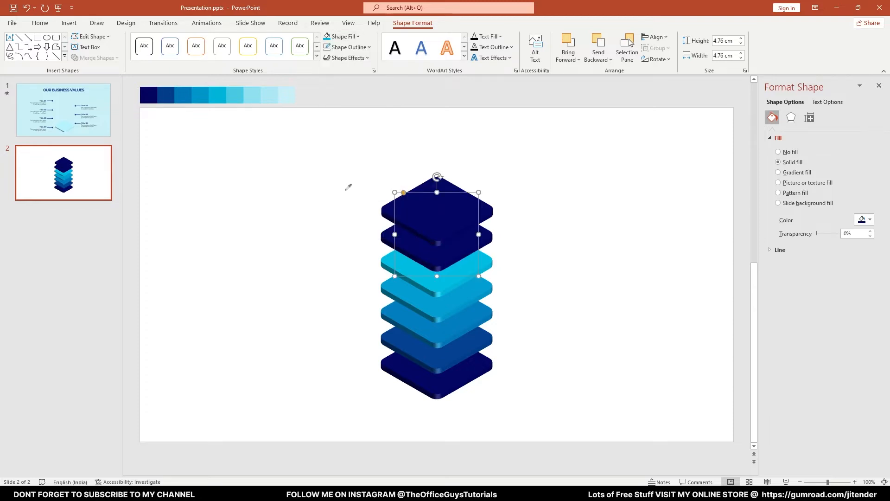
left_click(235, 93)
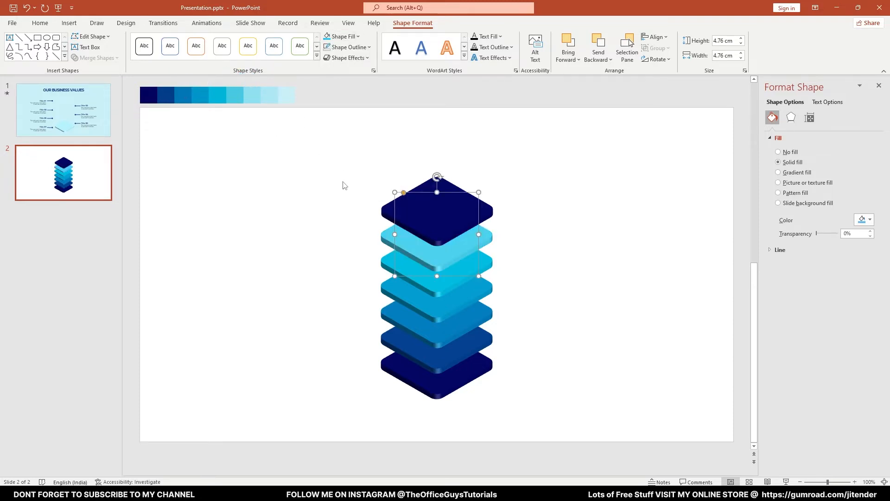
left_click(390, 210)
left_click(345, 37)
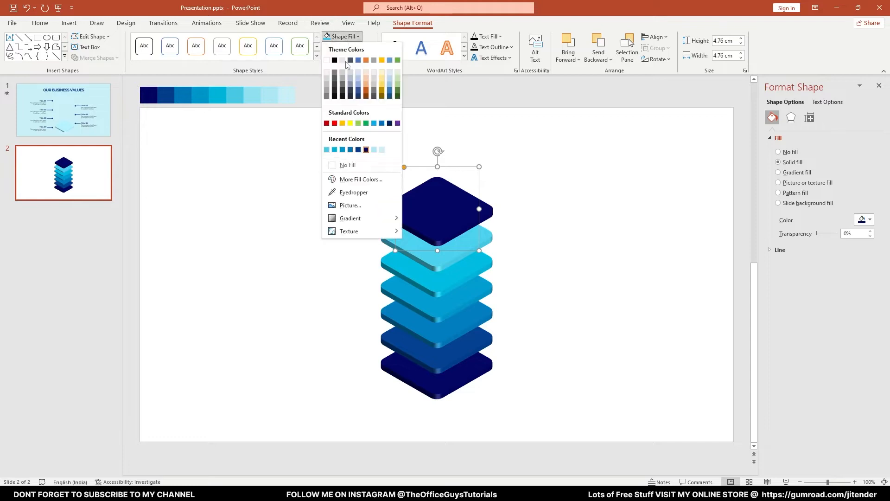
left_click(354, 193)
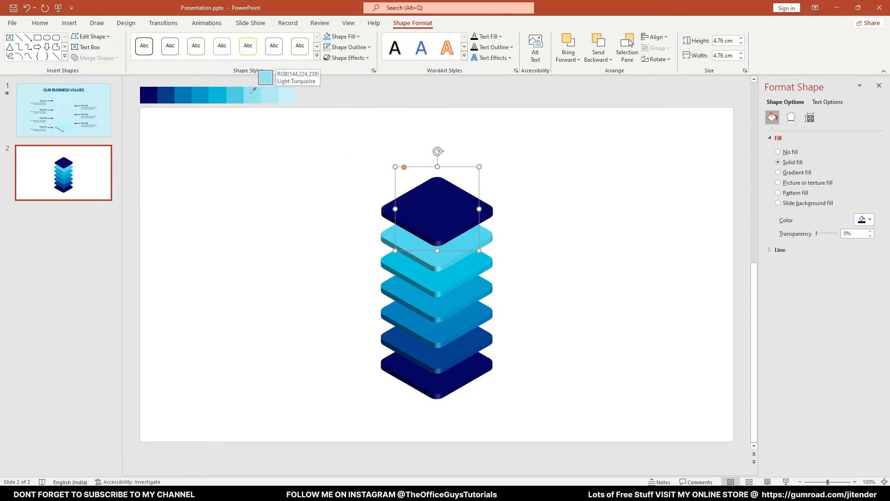
left_click(252, 93)
left_click(283, 222)
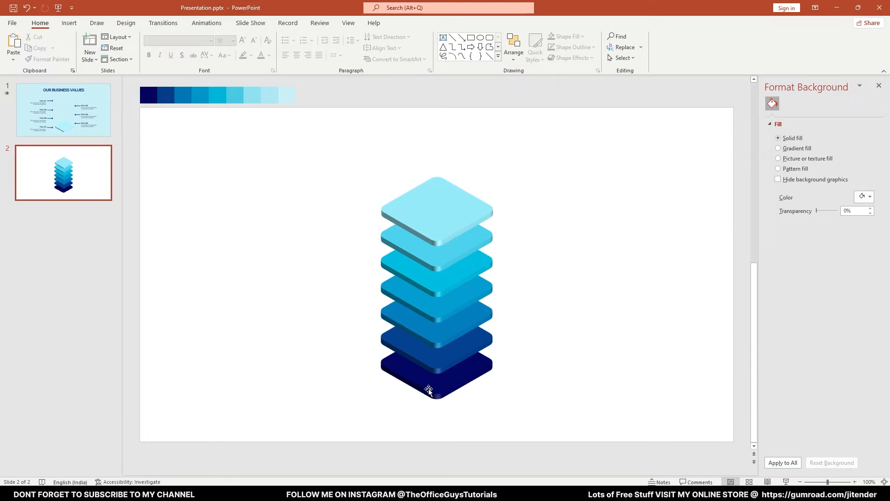
Step: Draw a horizontal line about 5.22 cm long beside the top tile, on its left
scroll(437, 290, "down", 3, "ctrl")
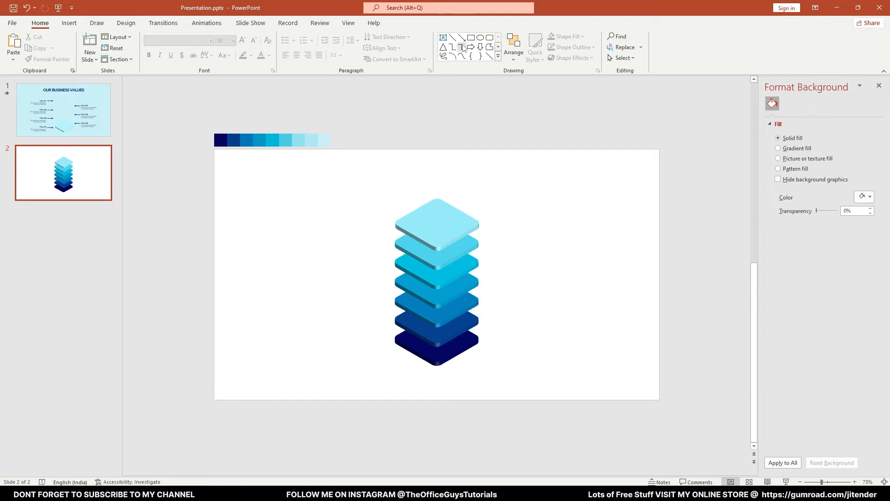
left_click(452, 37)
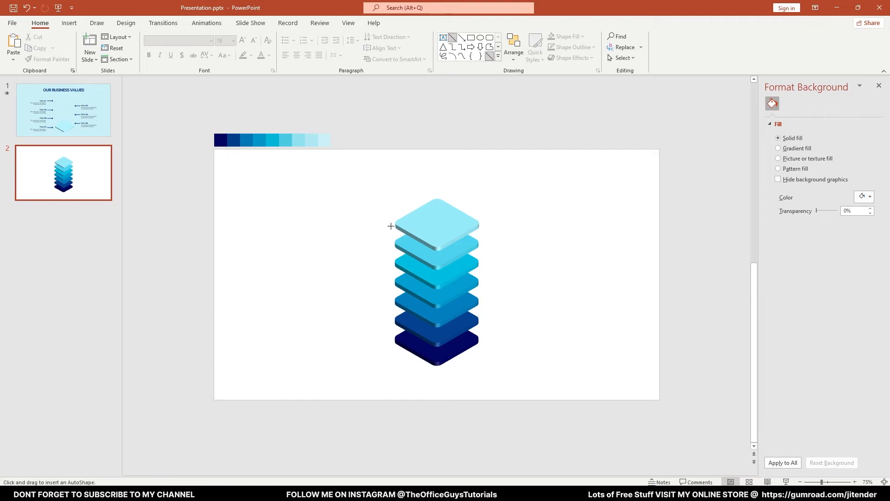
mouse_move(391, 226)
left_mouse_down()
mouse_move(317, 226)
mouse_move(348, 224)
mouse_move(332, 224)
left_mouse_up()
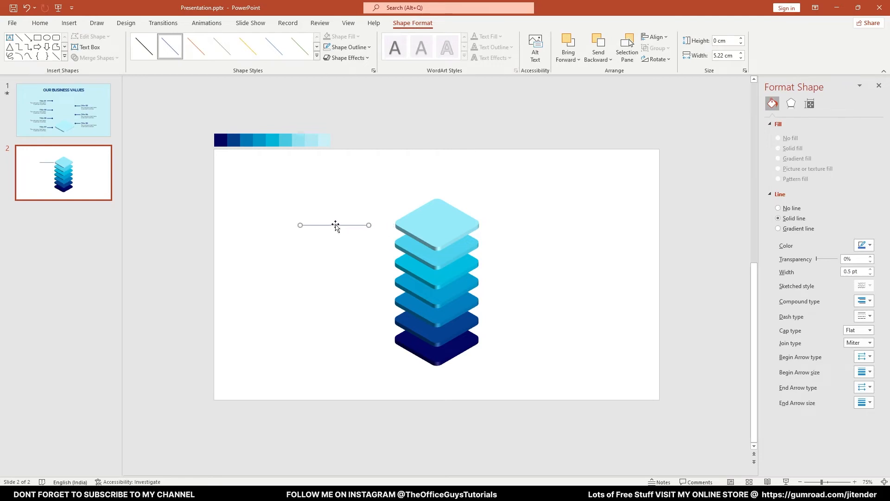
Step: Set the line's width to 1.75 pt and shorten it from its outer end to about 2.89 cm
left_click(870, 269)
left_click(871, 269)
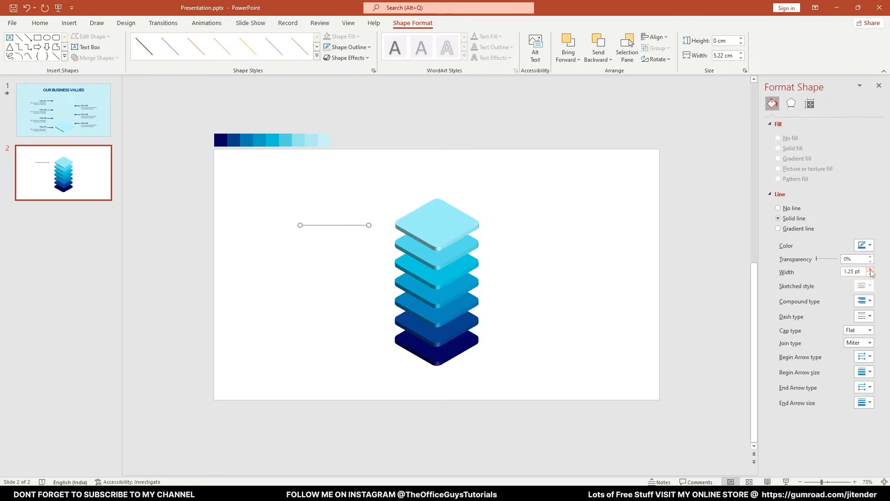
left_click(871, 269)
left_click(870, 269)
left_click_drag(301, 225, 331, 225)
left_click(864, 387)
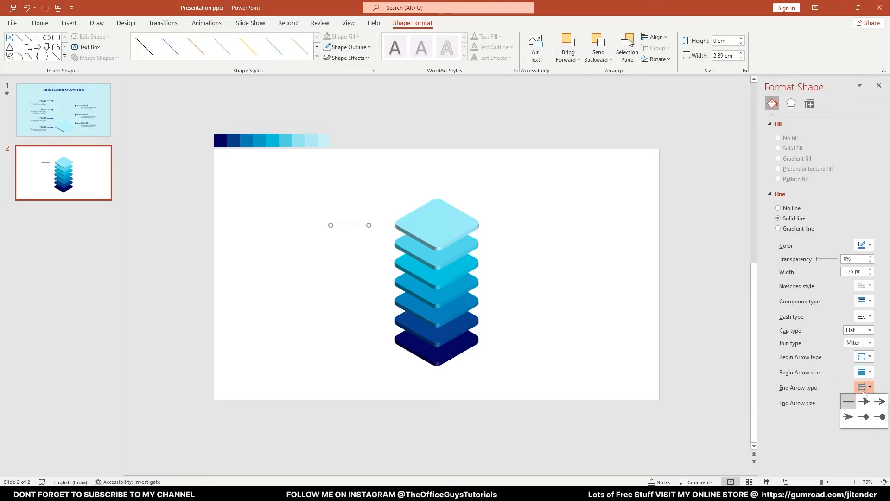
left_click(882, 421)
left_click(355, 298)
left_click(341, 225)
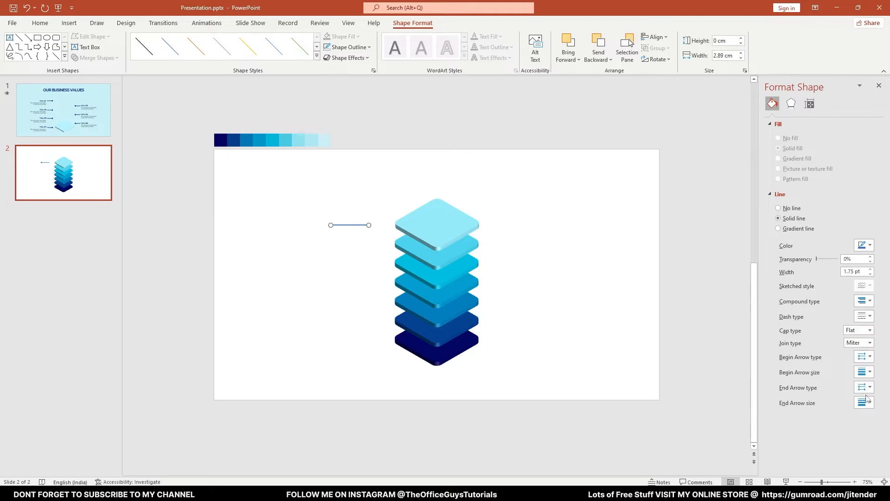
left_click(868, 388)
left_click(852, 403)
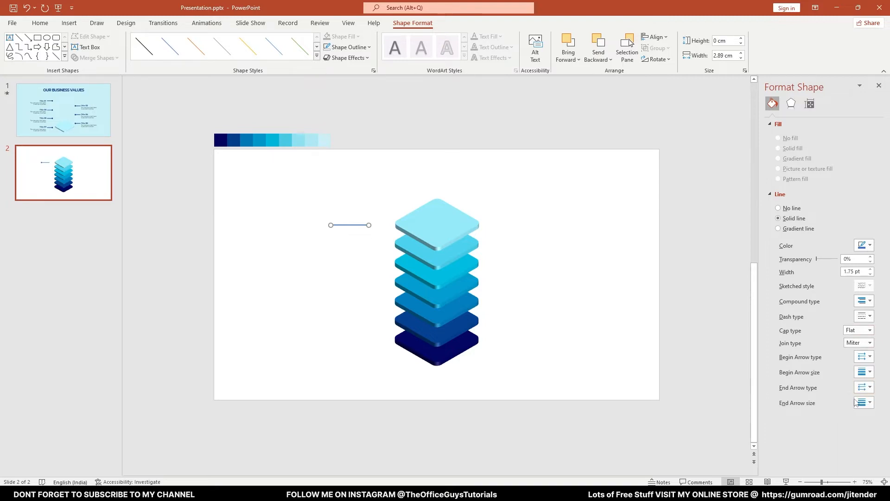
Step: Give the line an oval begin arrow in the largest begin arrow size
left_click(870, 357)
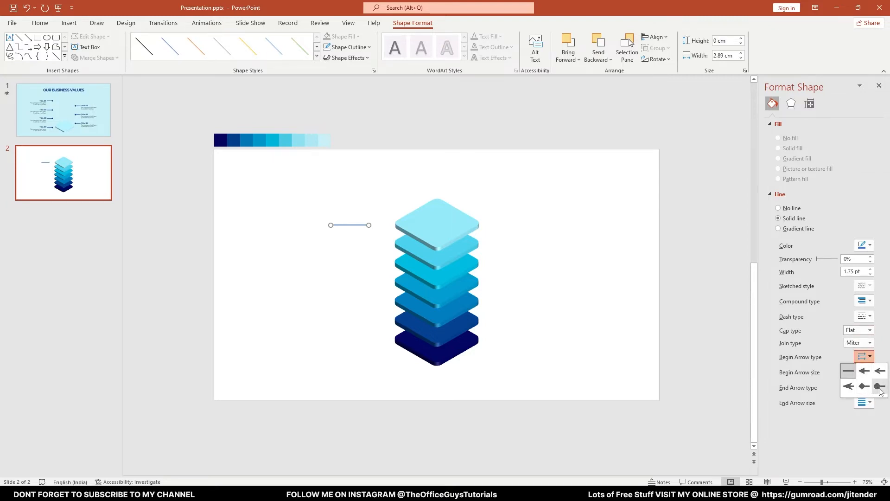
left_click(879, 388)
left_click(351, 261)
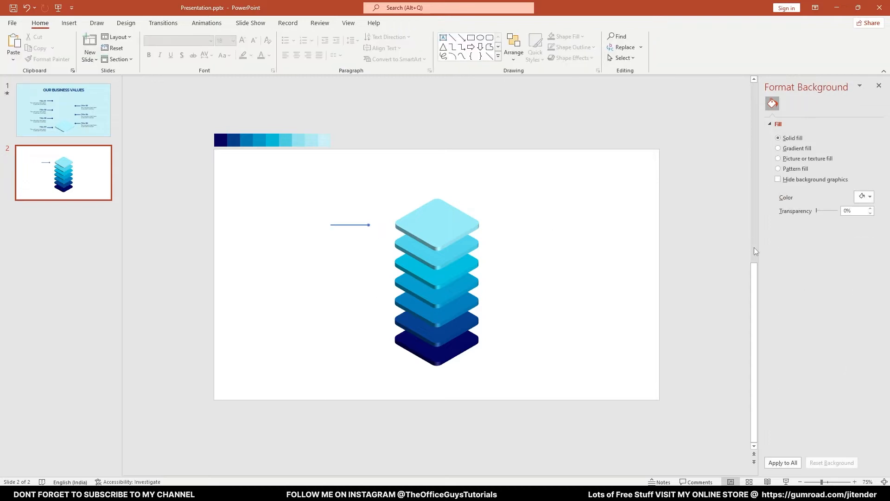
left_click(363, 226)
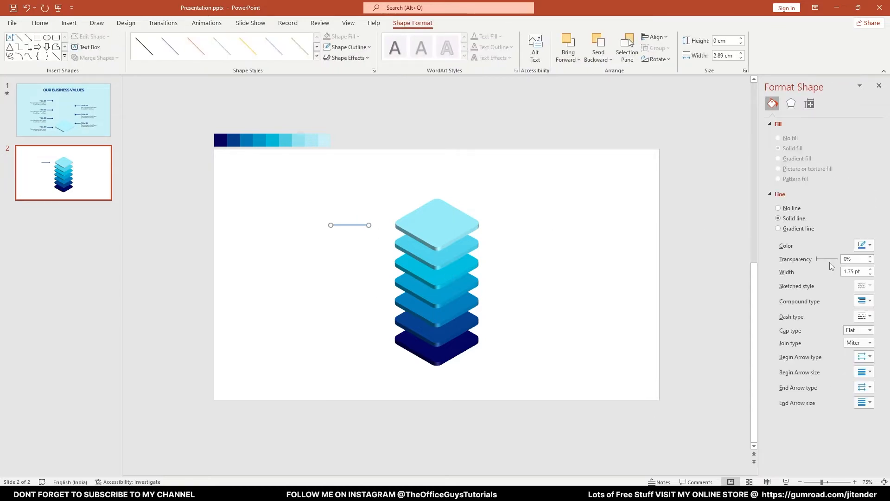
left_click(863, 372)
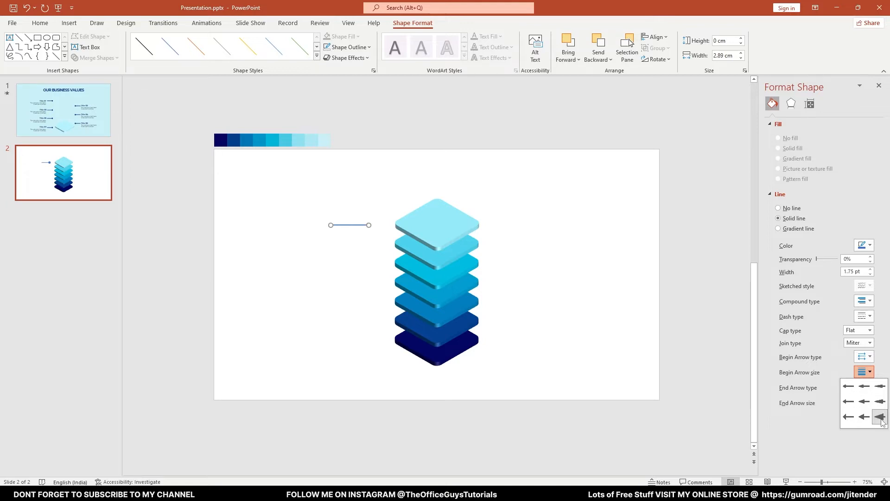
left_click(881, 419)
left_click(336, 255)
Step: Recolour the connector line with the palette's medium blue from the recent colours
left_click(357, 225)
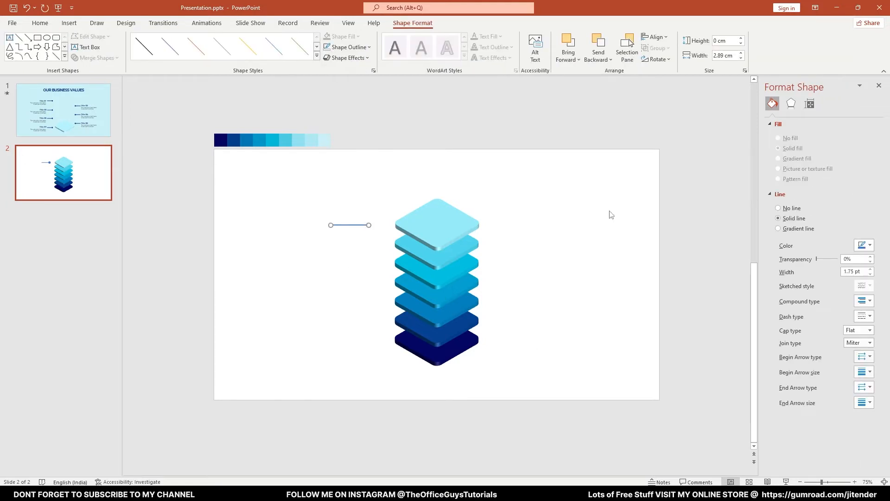
left_click(869, 245)
left_click(851, 358)
left_click(336, 233)
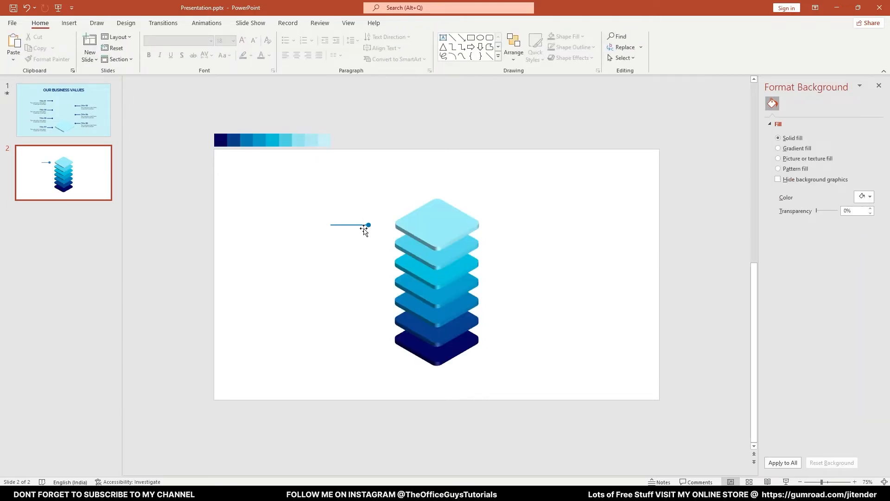
Step: Start inserting a text box on the slide
left_click(443, 38)
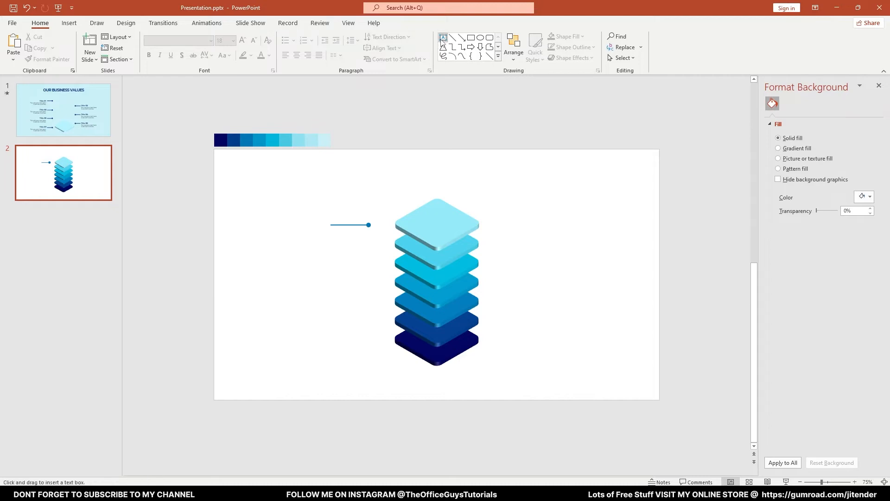